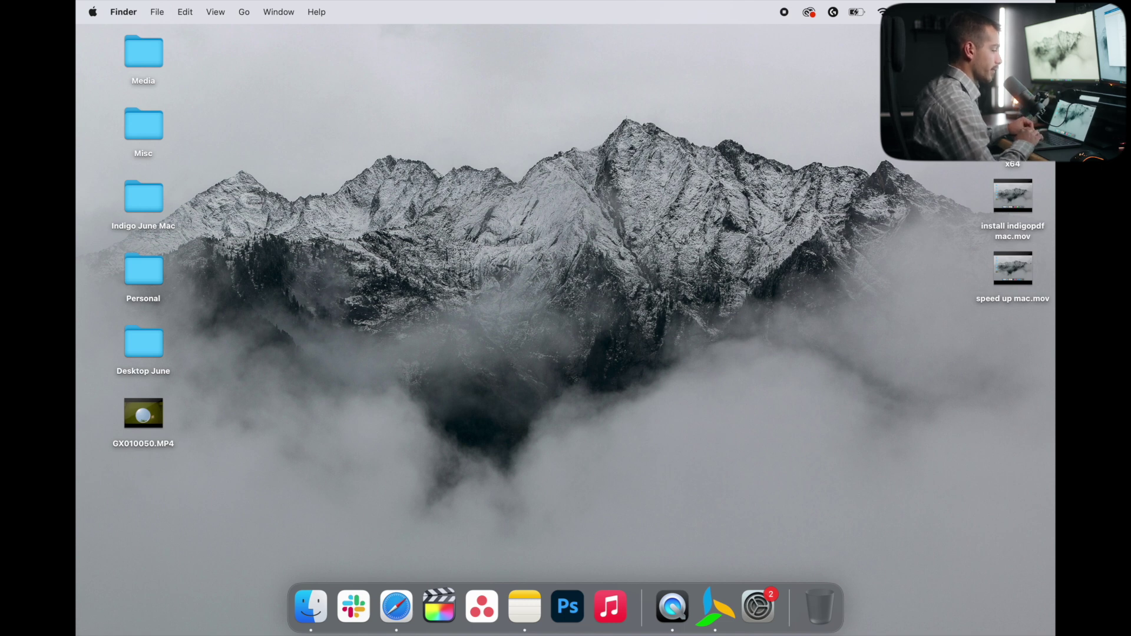
Open the Time Machine settings through a Spotlight search for 'time ma'
key("super+space")
type("time")
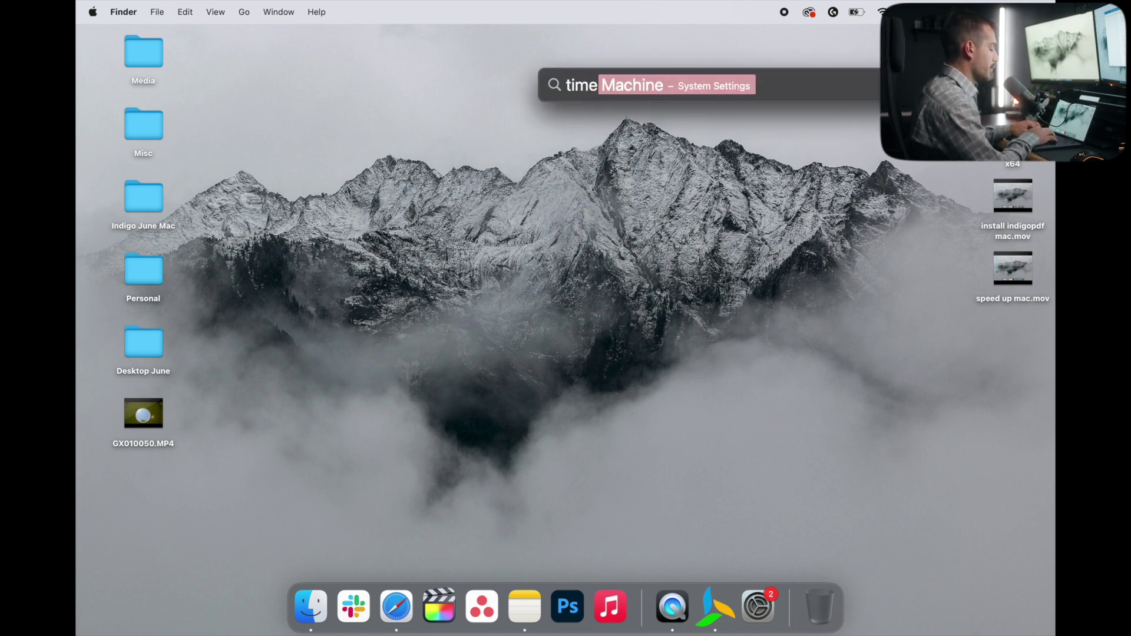
type(" ma")
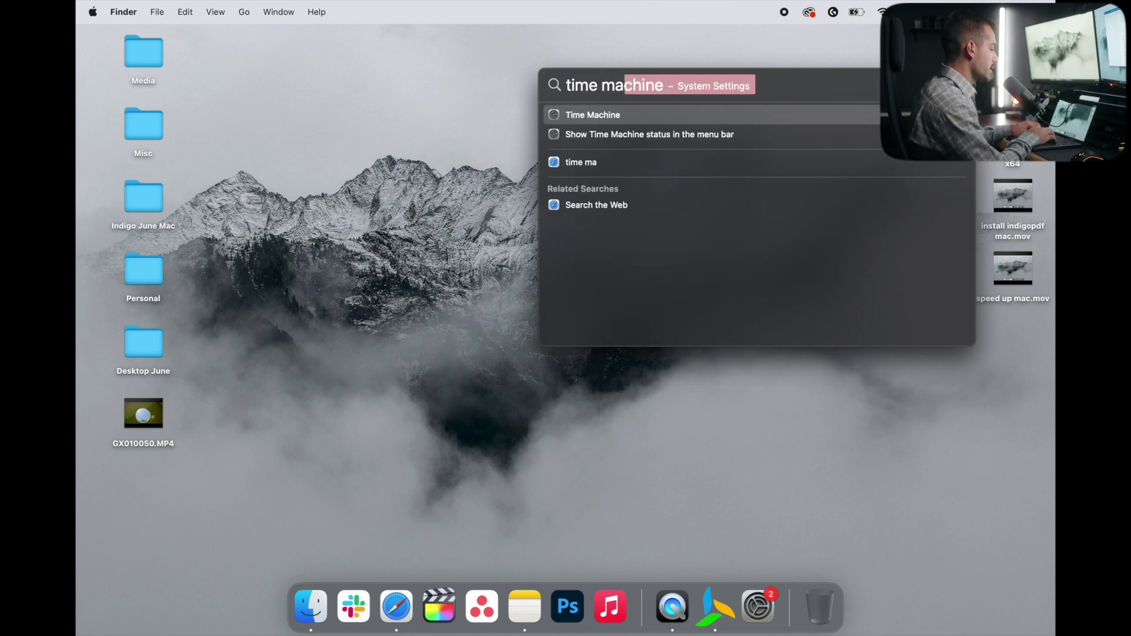
key("Return")
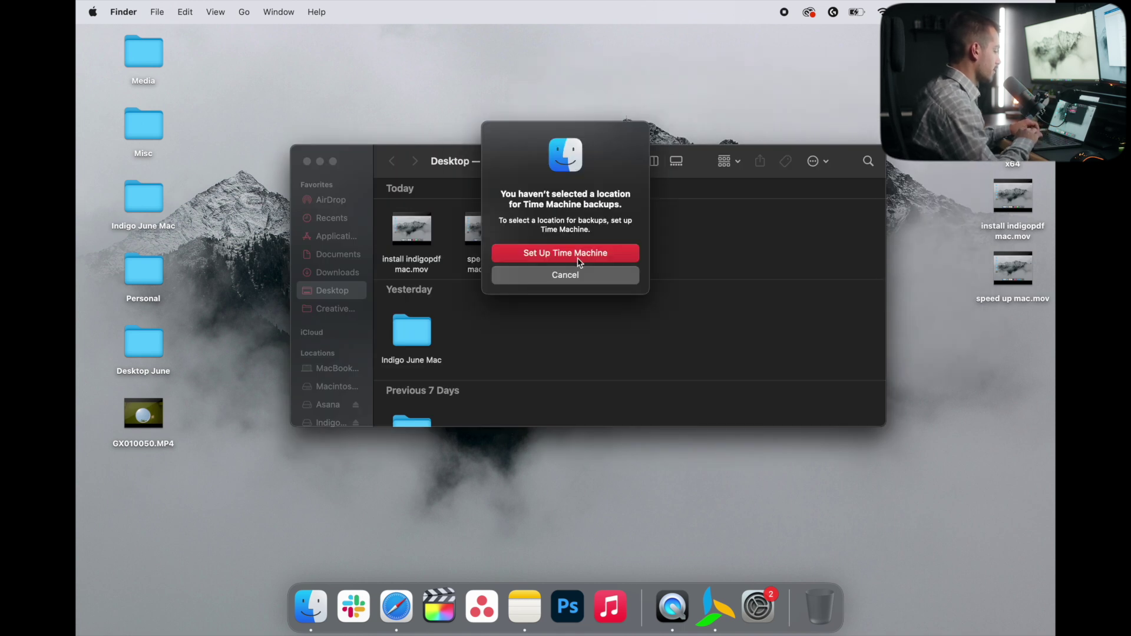
Start setting up Time Machine with a new backup disk, authorizing with the account password
left_click(555, 258)
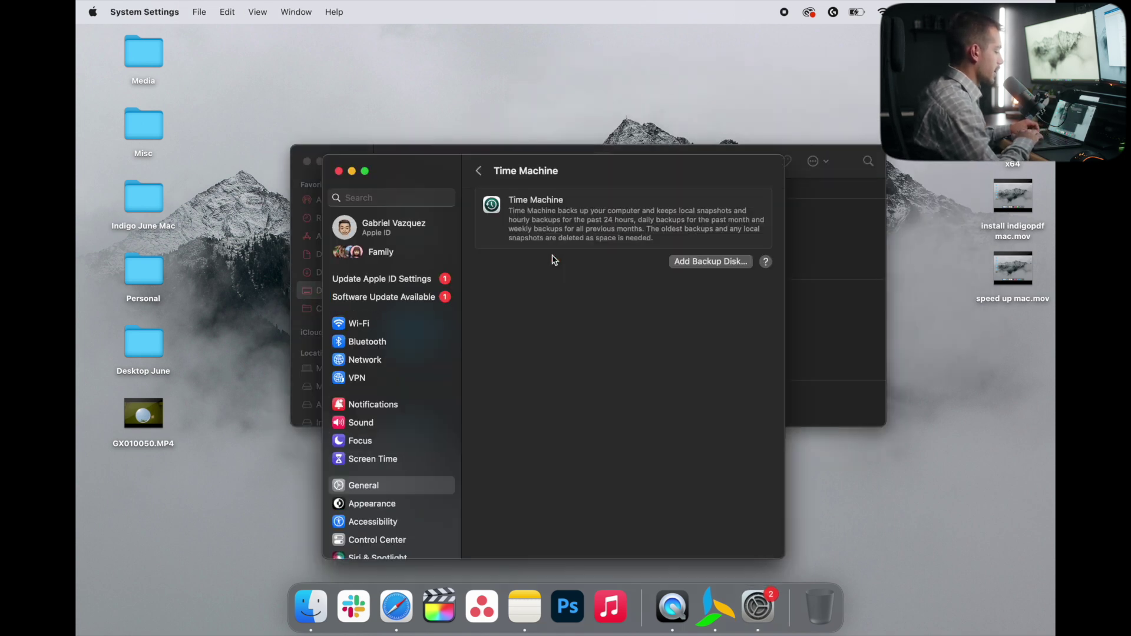
left_click(710, 261)
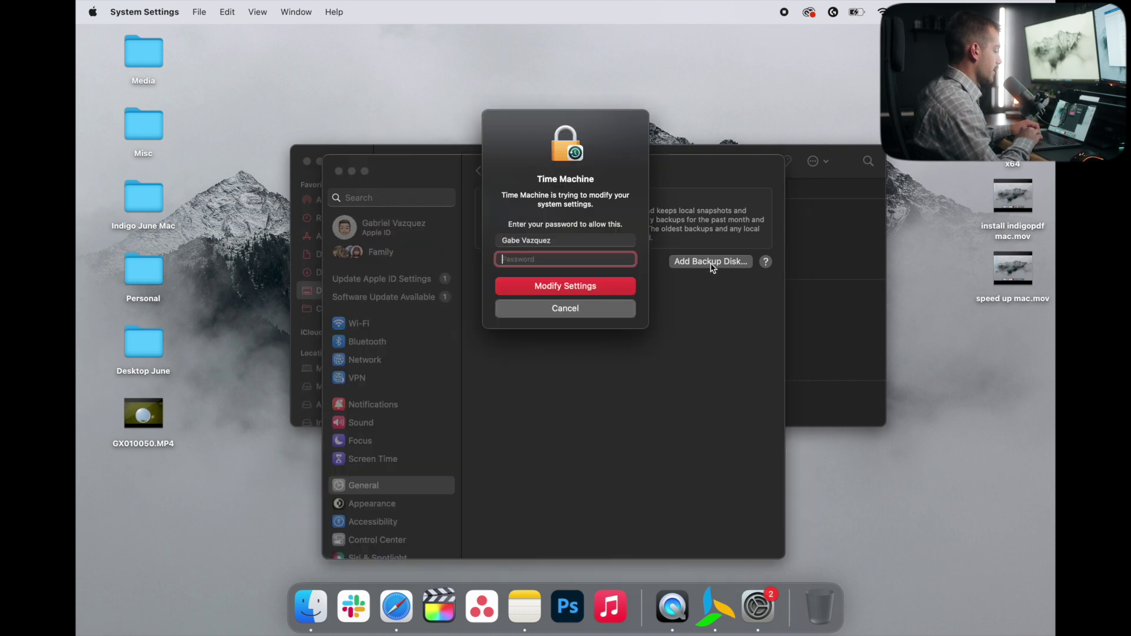
type("p")
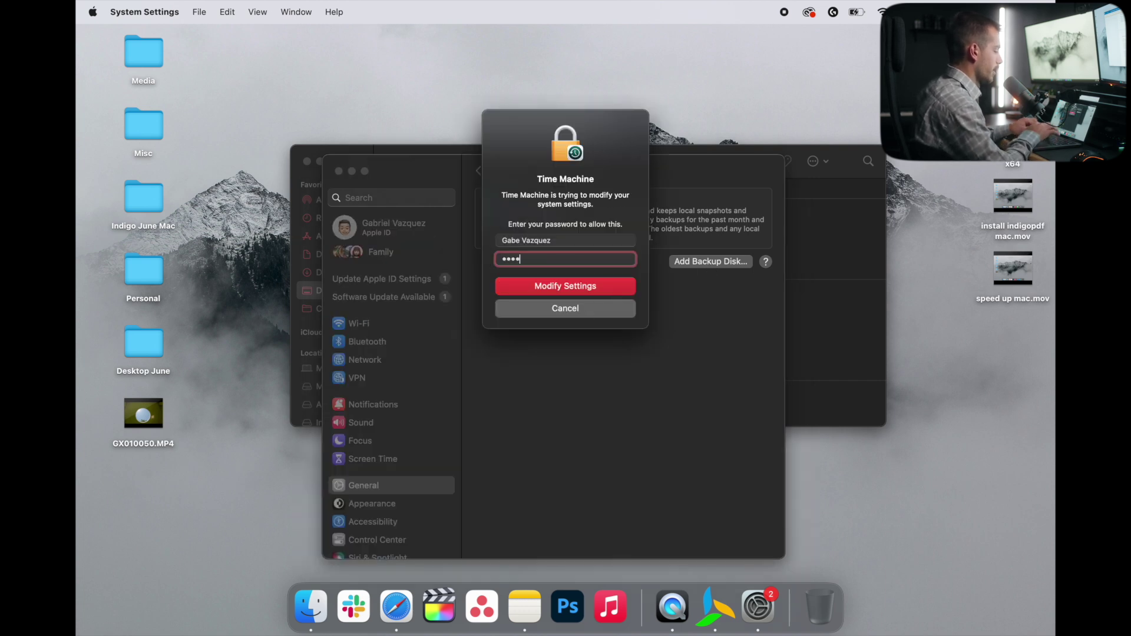
key("Return")
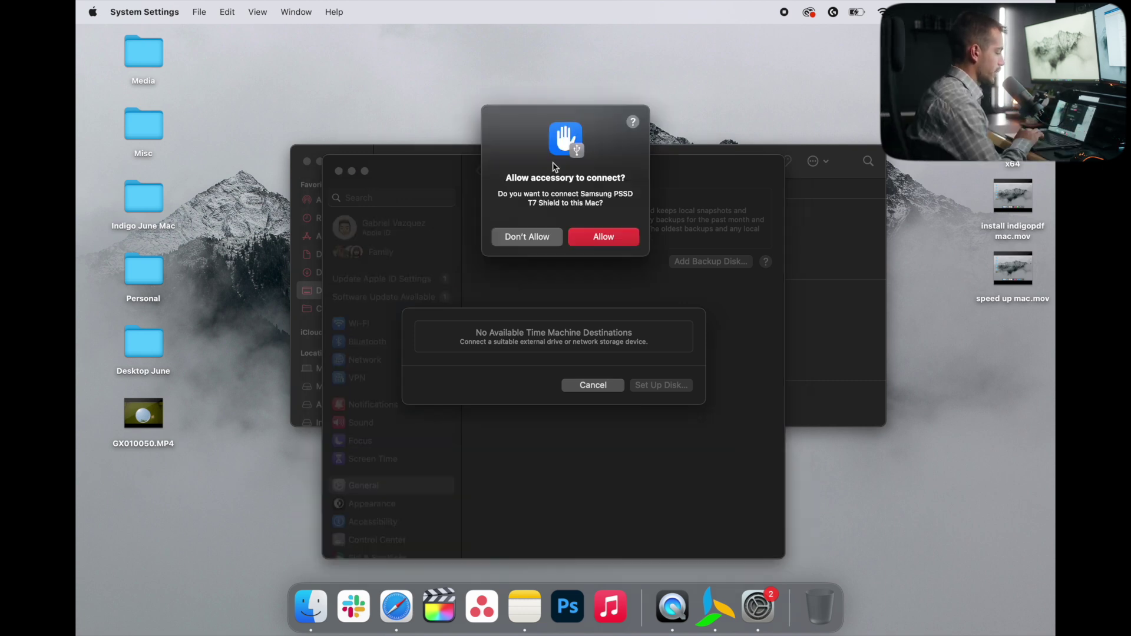
Allow the T7 Shield drive and set it up as an unencrypted Time Machine backup disk
left_click(609, 235)
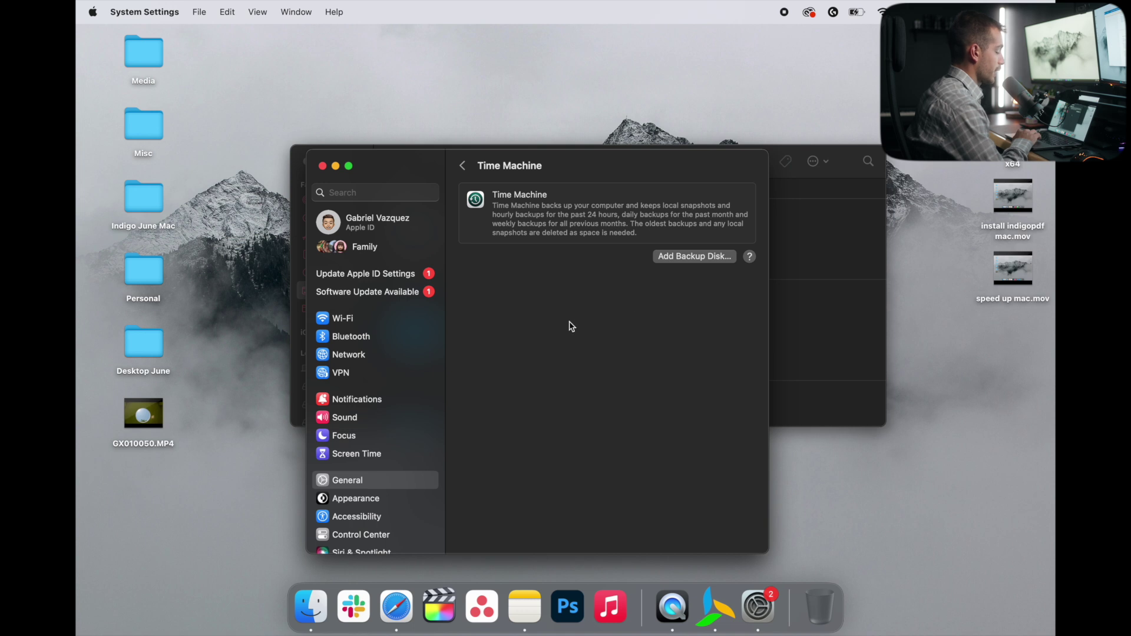
left_click(681, 257)
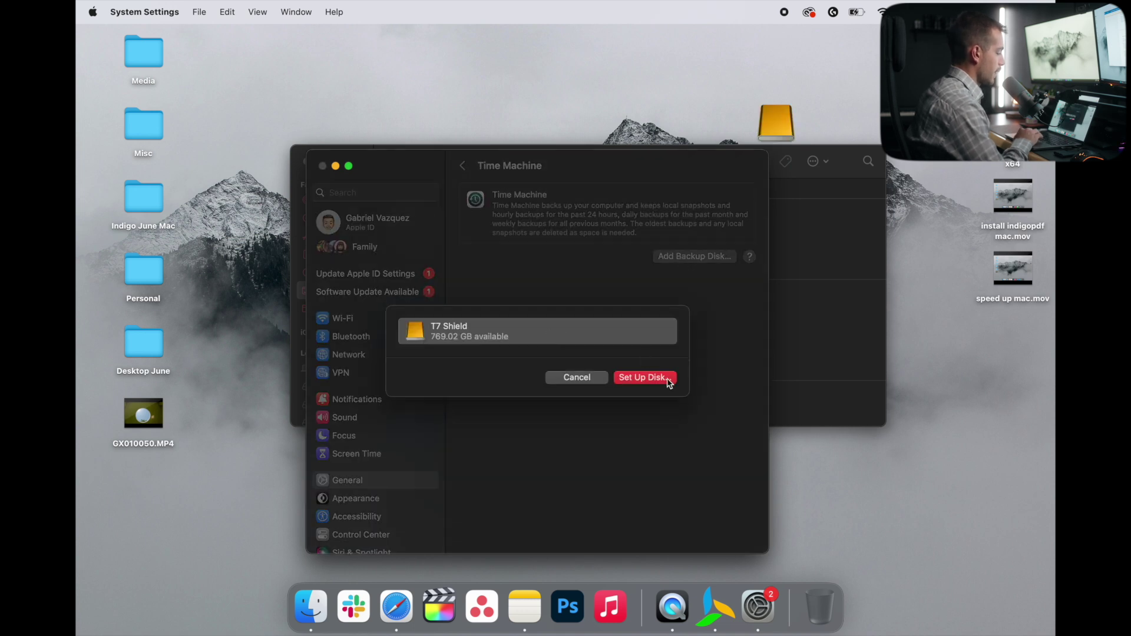
left_click(644, 381)
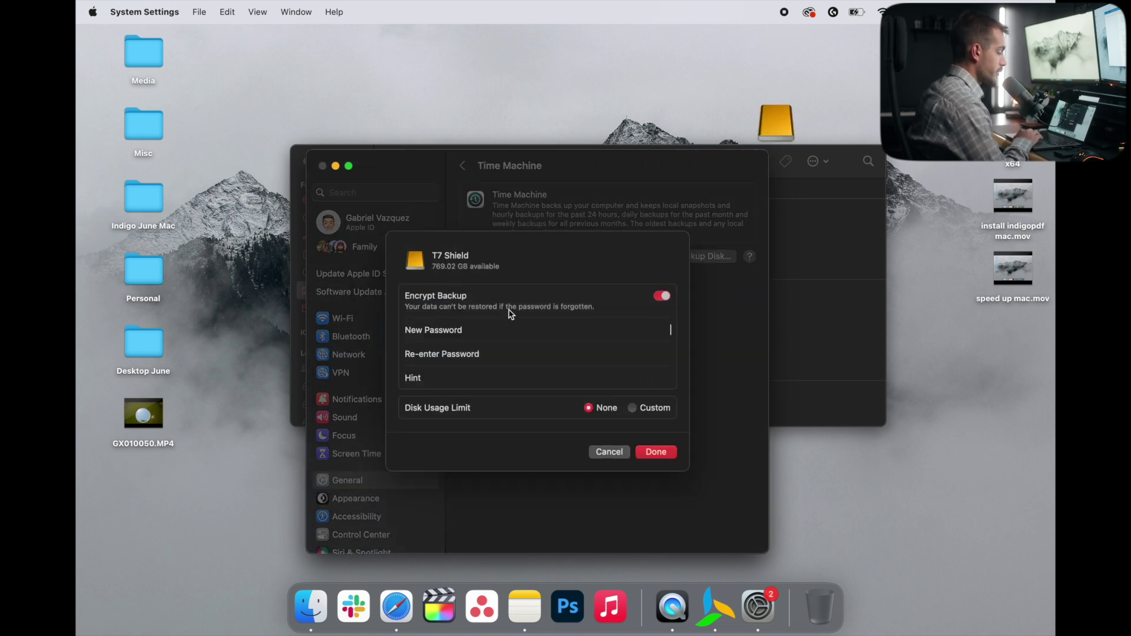
left_click(662, 297)
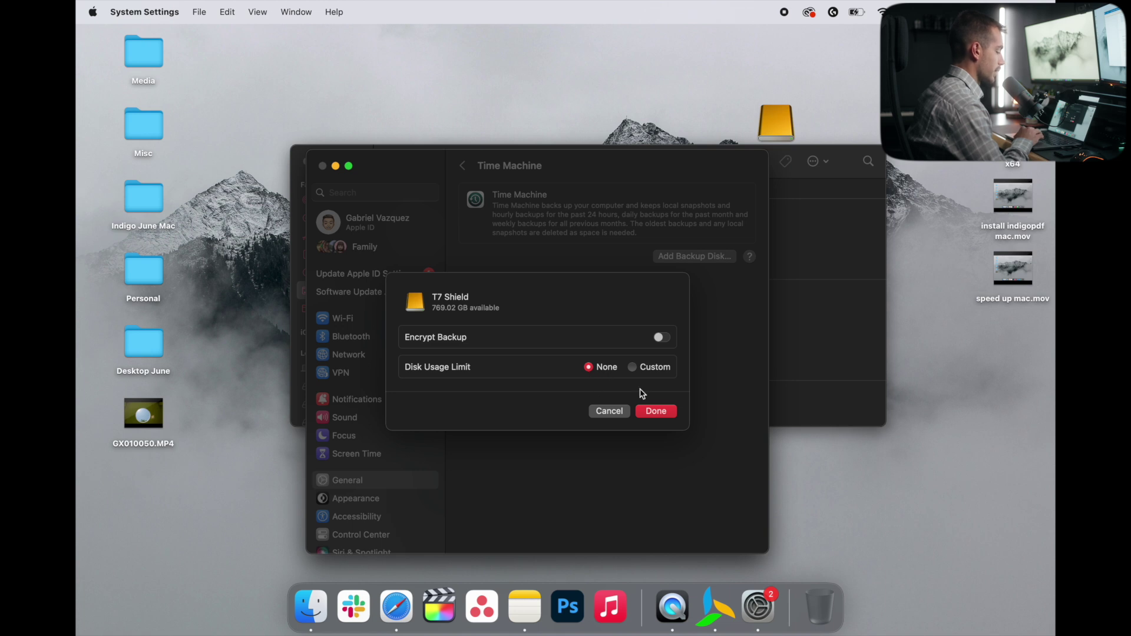
left_click(653, 415)
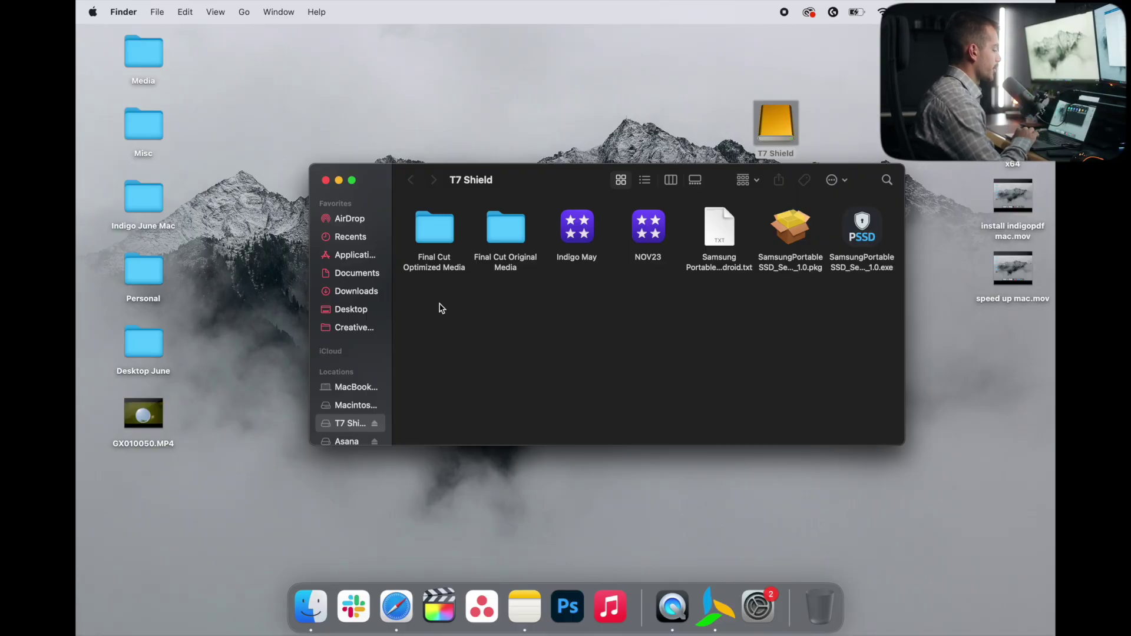
Create a new folder named 'Mac Files' on the T7 Shield drive
right_click(442, 307)
left_click(456, 311)
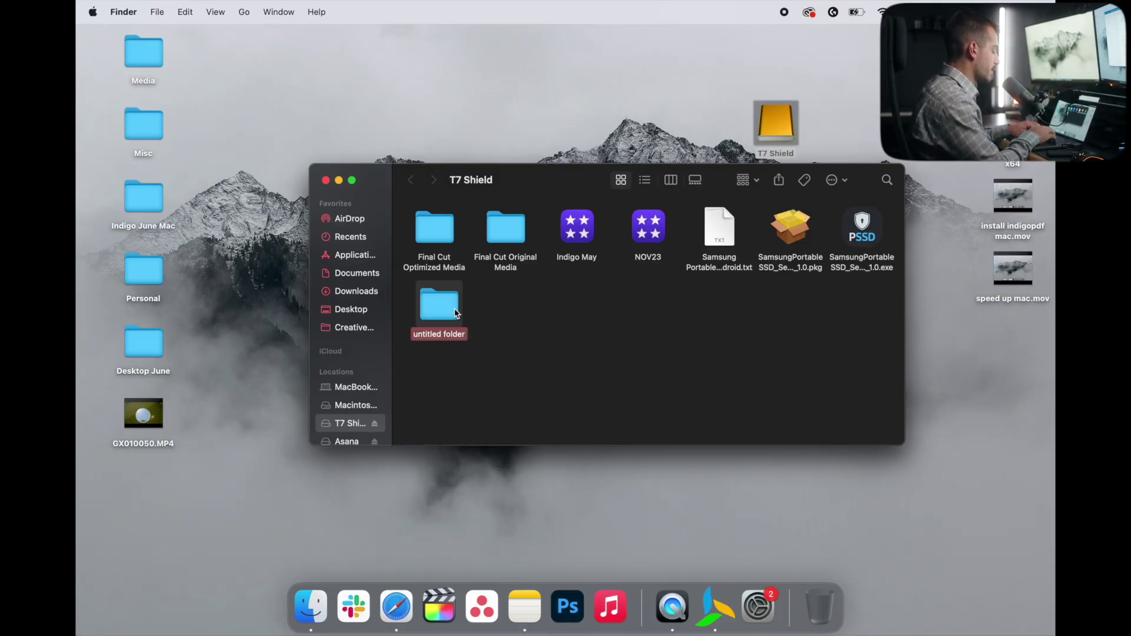
type("Mac Files")
left_click(525, 375)
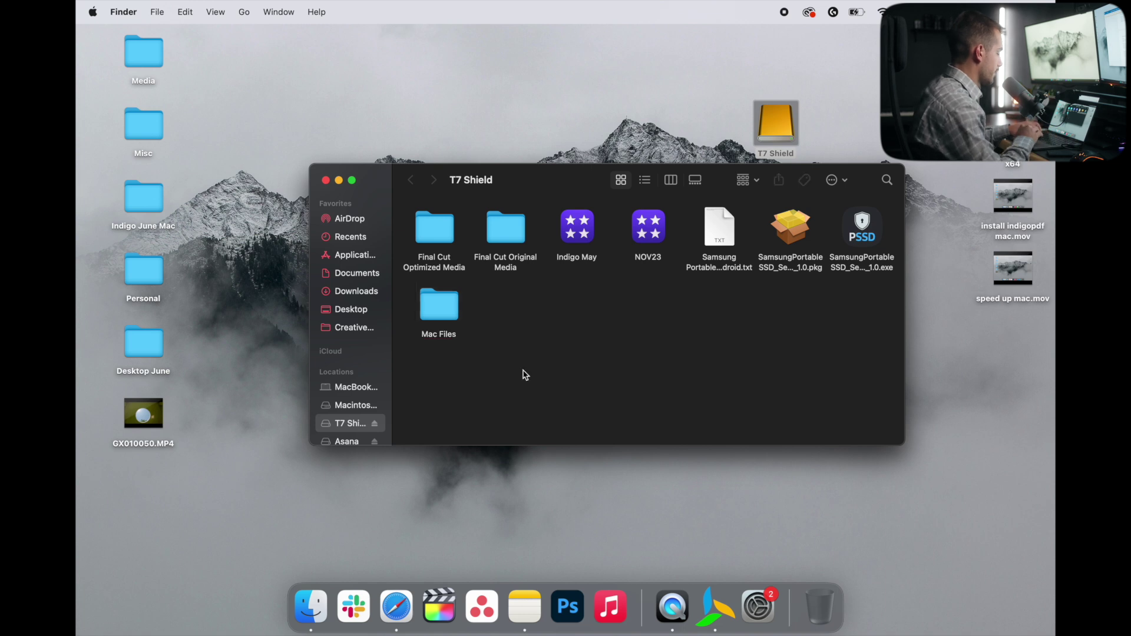
Open a second Finder window and move it down and to the right
key("super+n")
left_click_drag(528, 202, 634, 241)
left_click(244, 12)
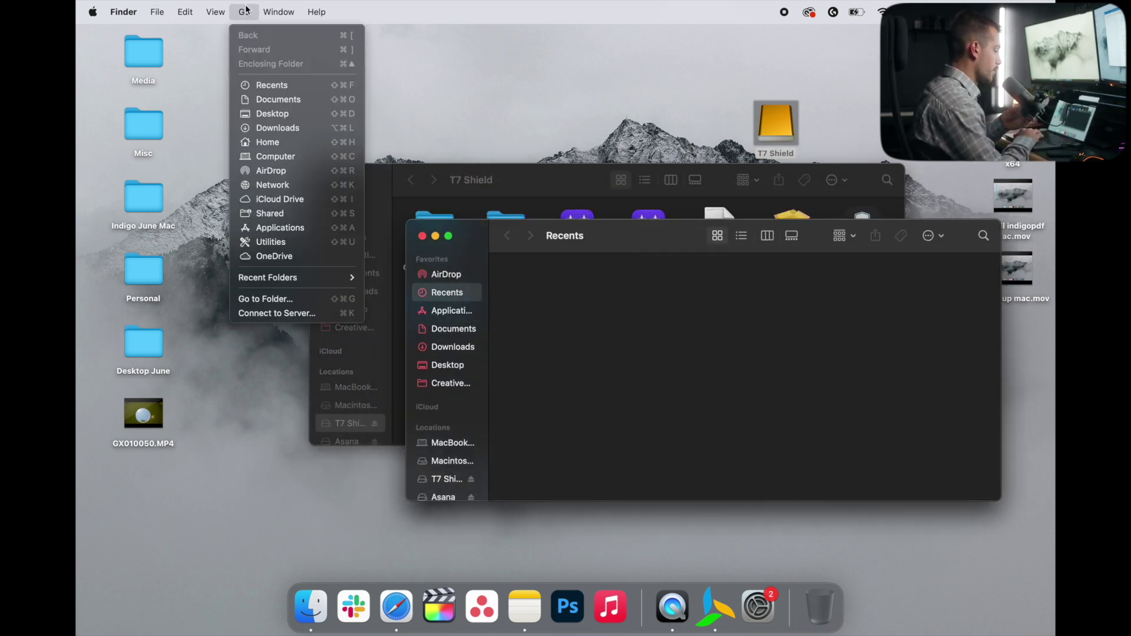
Open Macintosh HD from the Computer view and arrange it beside the T7 Shield window
left_click(268, 157)
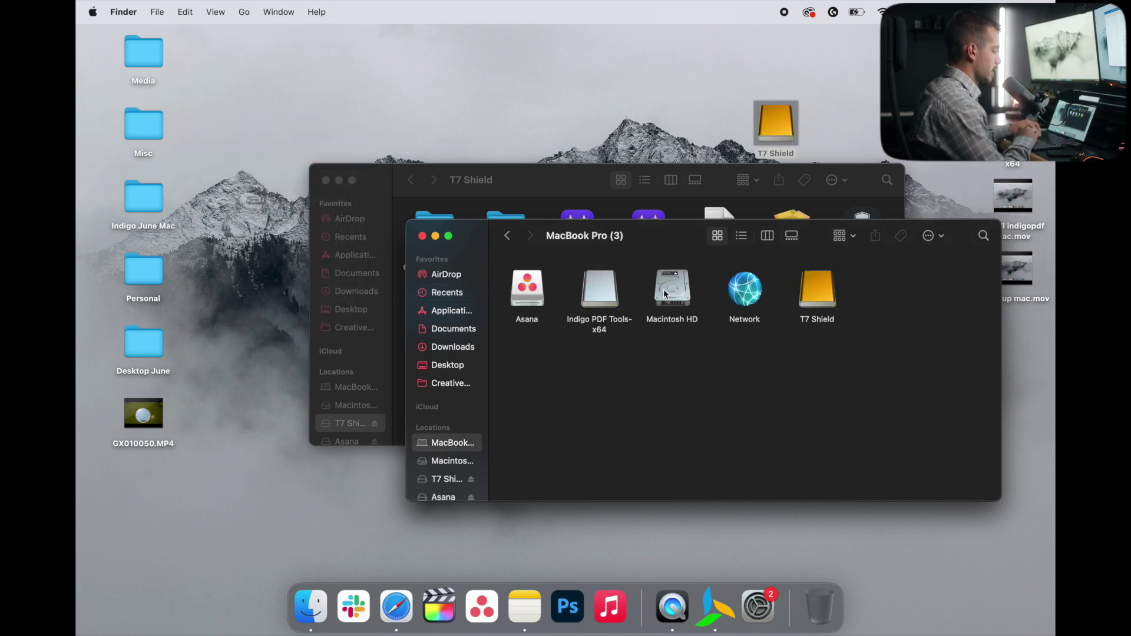
double_click(668, 291)
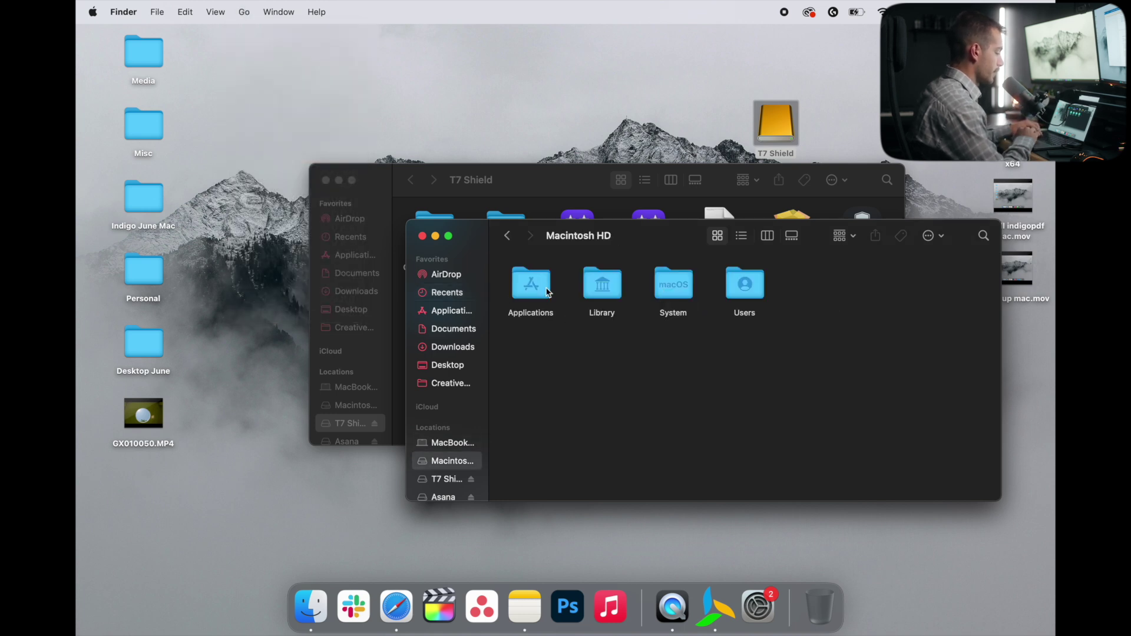
left_click_drag(678, 238, 717, 268)
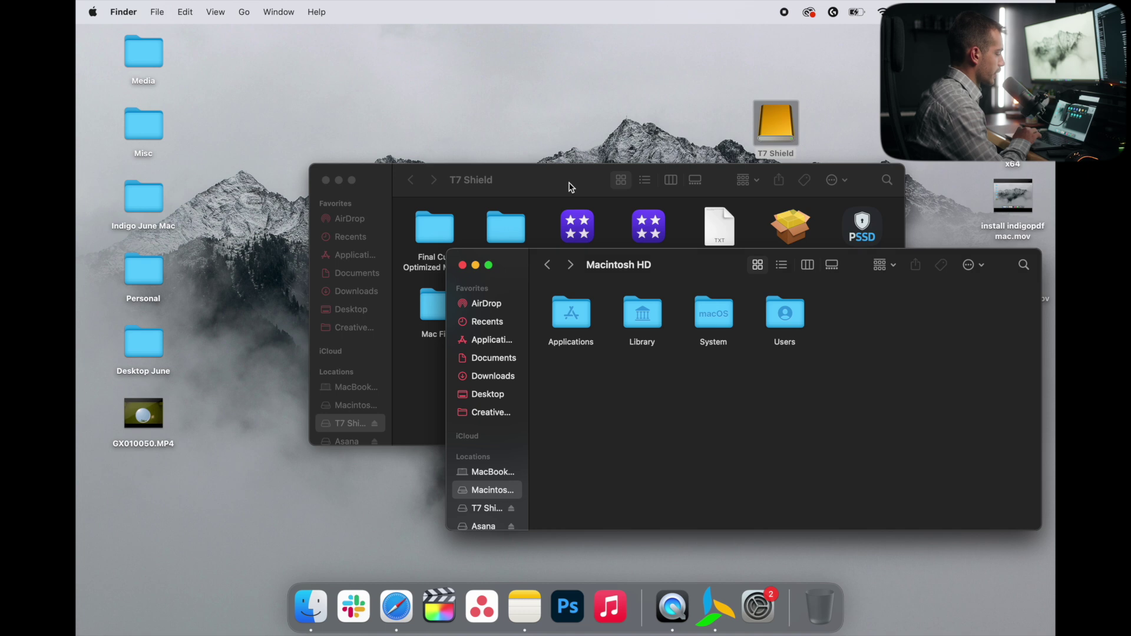
left_click_drag(576, 189, 537, 171)
left_click(874, 383)
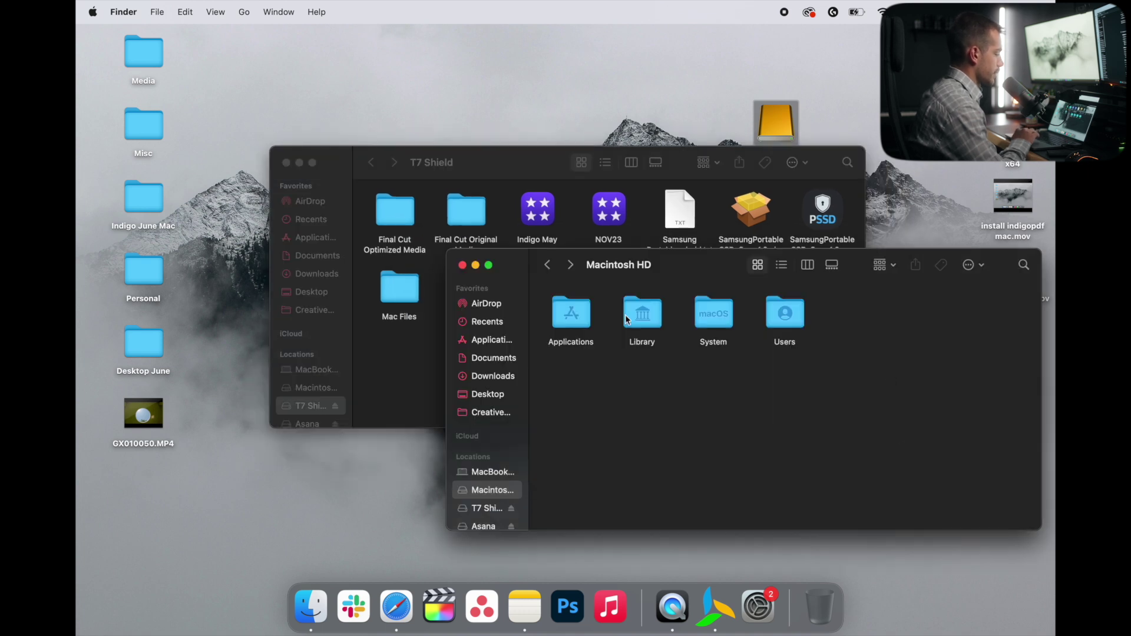
Look through the Users and System folders, then open Applications on Macintosh HD
left_click(791, 320)
double_click(792, 327)
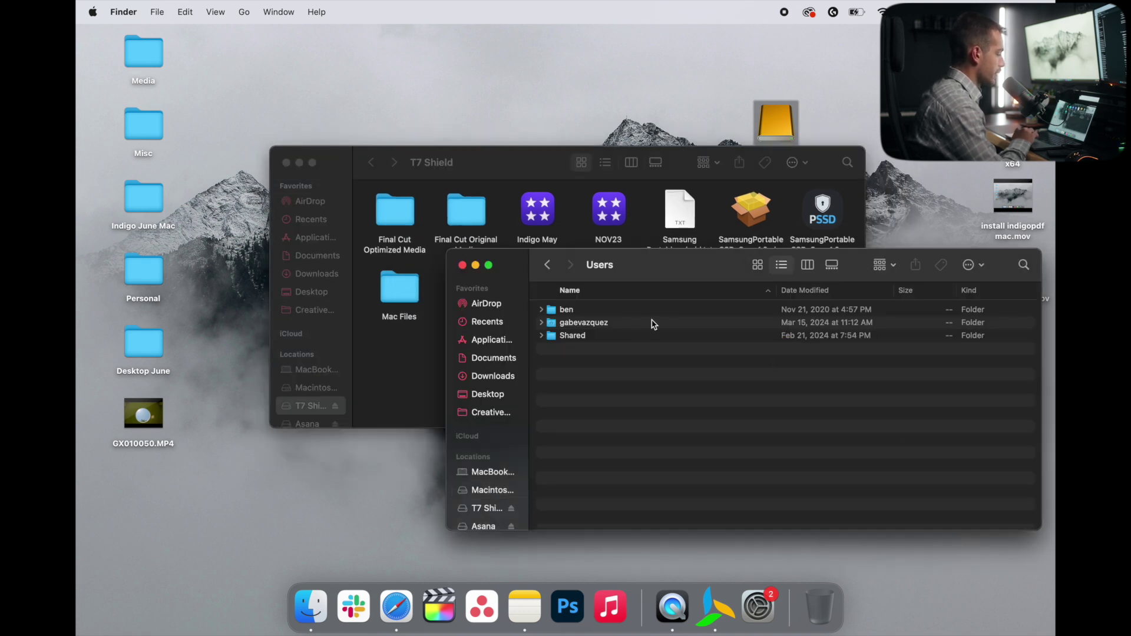
double_click(569, 324)
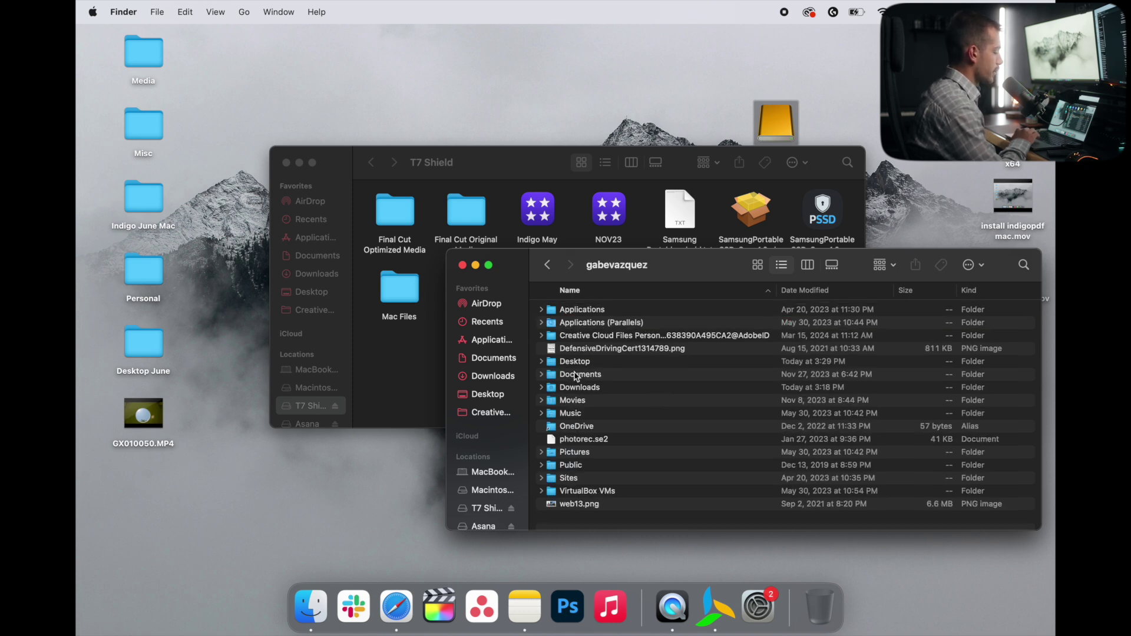
left_click(549, 266)
left_click(550, 266)
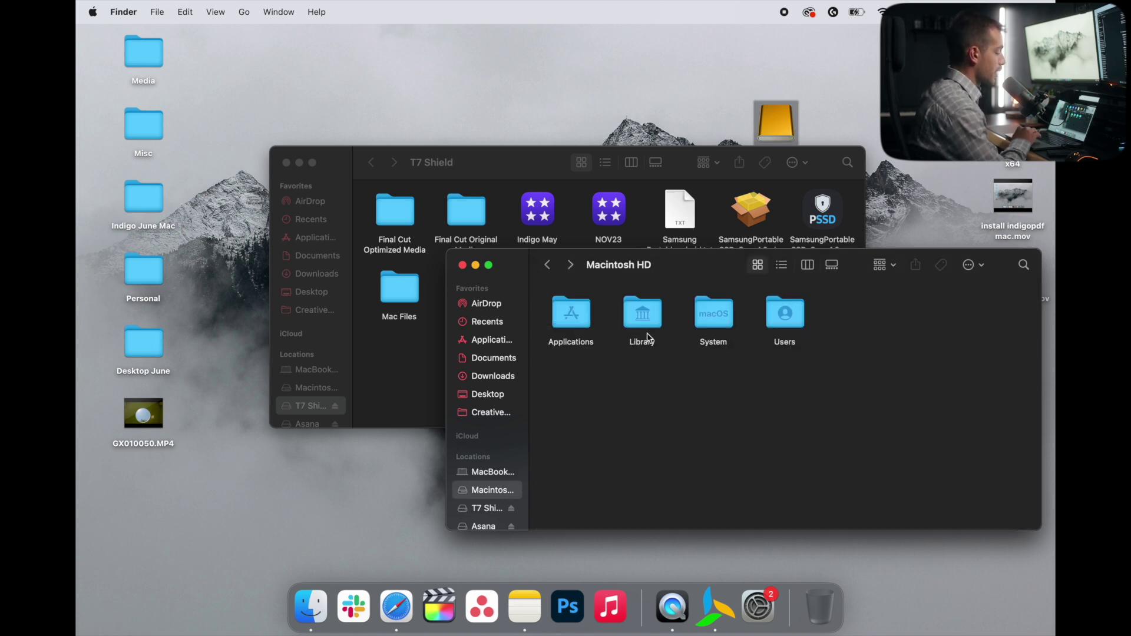
double_click(699, 319)
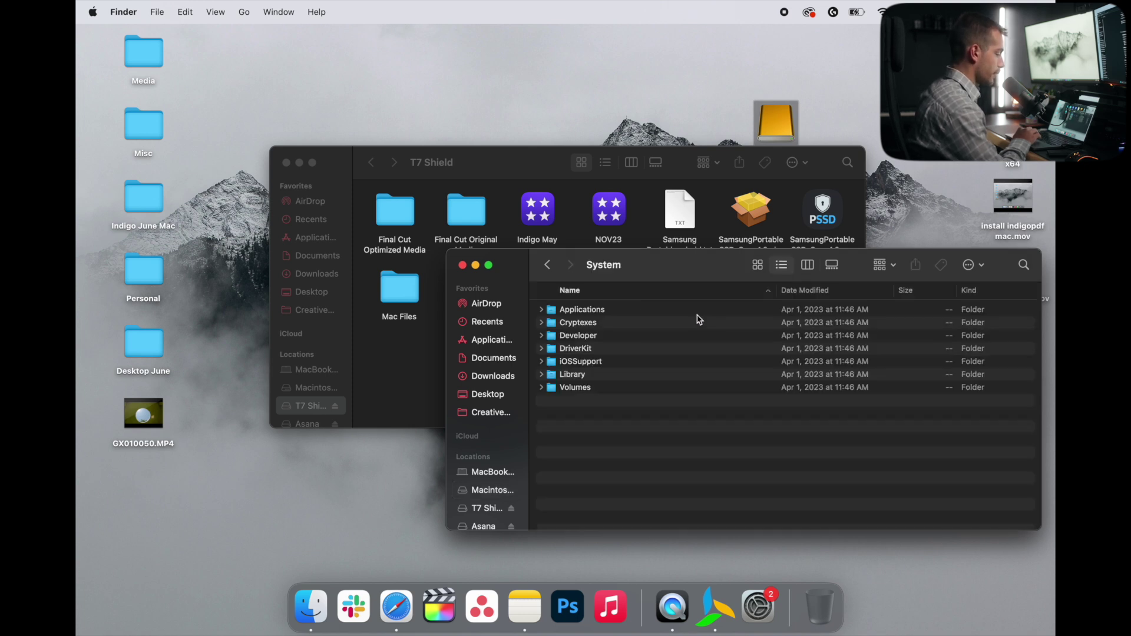
left_click(549, 265)
double_click(574, 310)
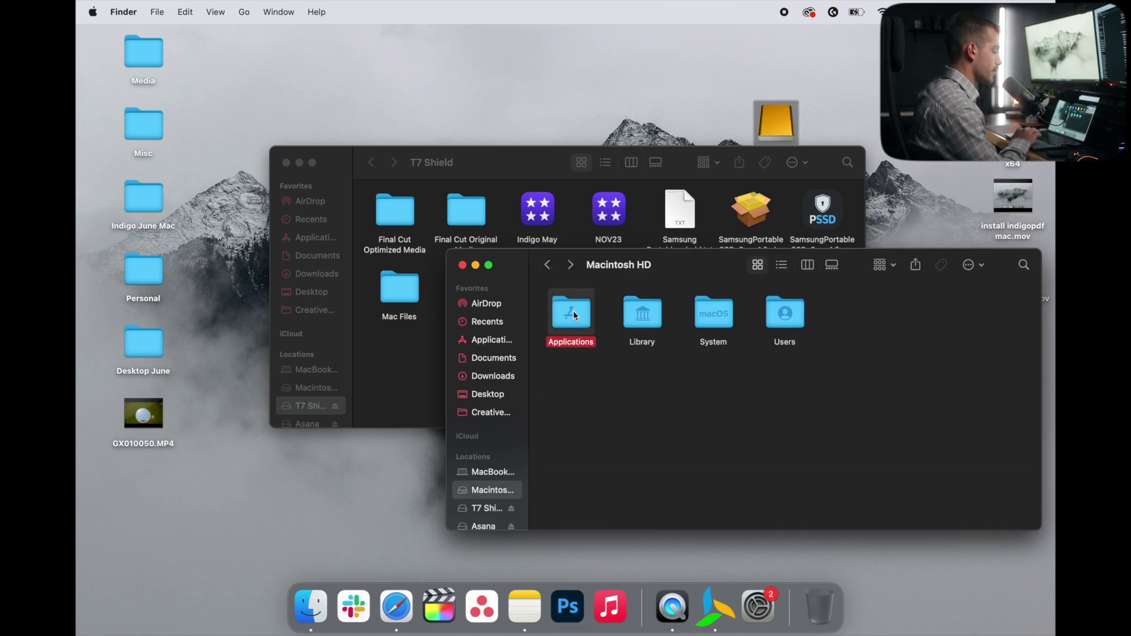
scroll(627, 417, "down", 10)
scroll(627, 417, "up", 10)
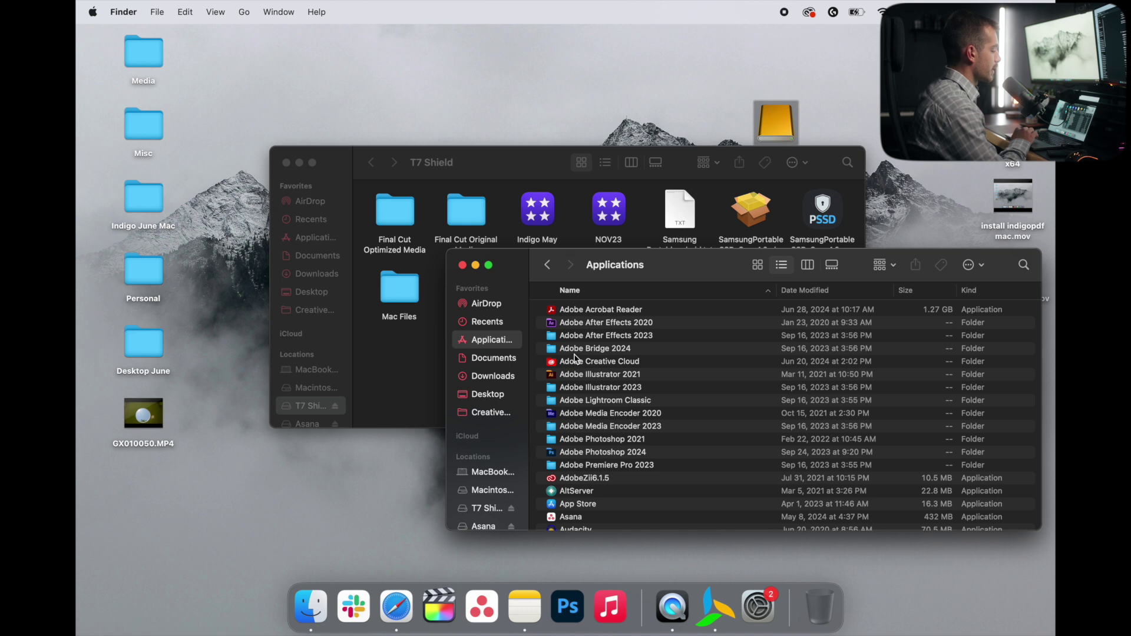